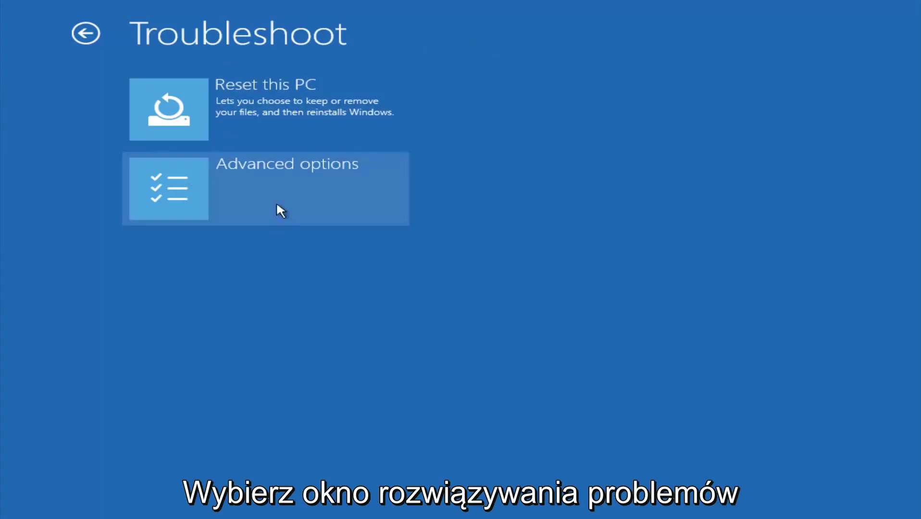
- Go from the Troubleshoot screen to the Advanced options page
left_click(207, 192)
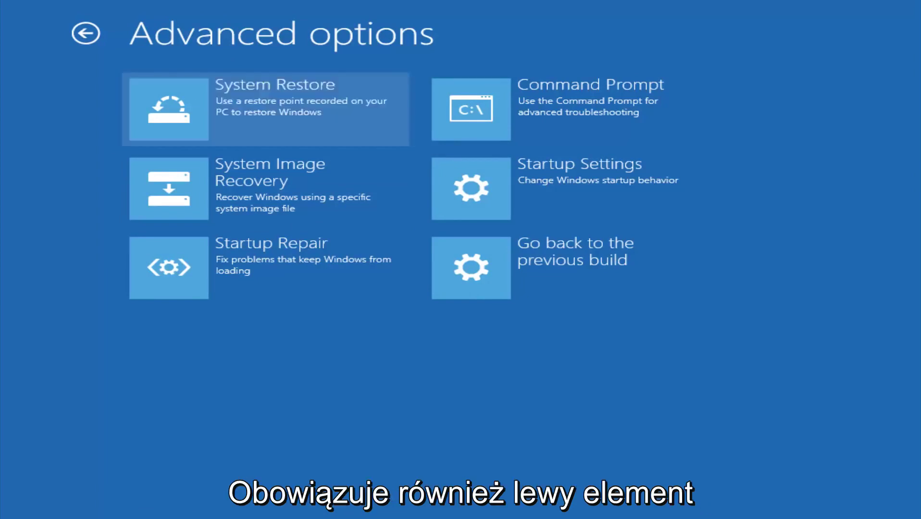
- Start System Restore from the Advanced options page
left_click(222, 103)
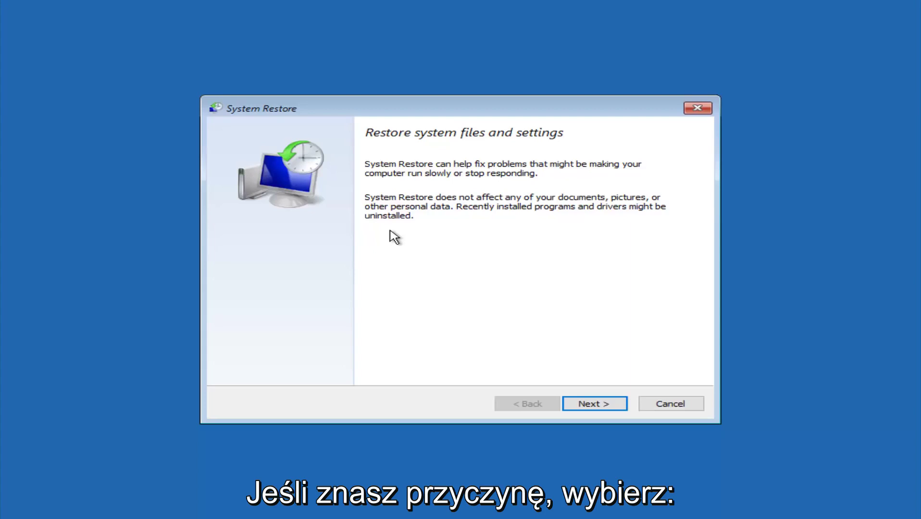
- Select the 10/5/2016 1:14:37 PM 'before update' restore point from the list
left_click(595, 409)
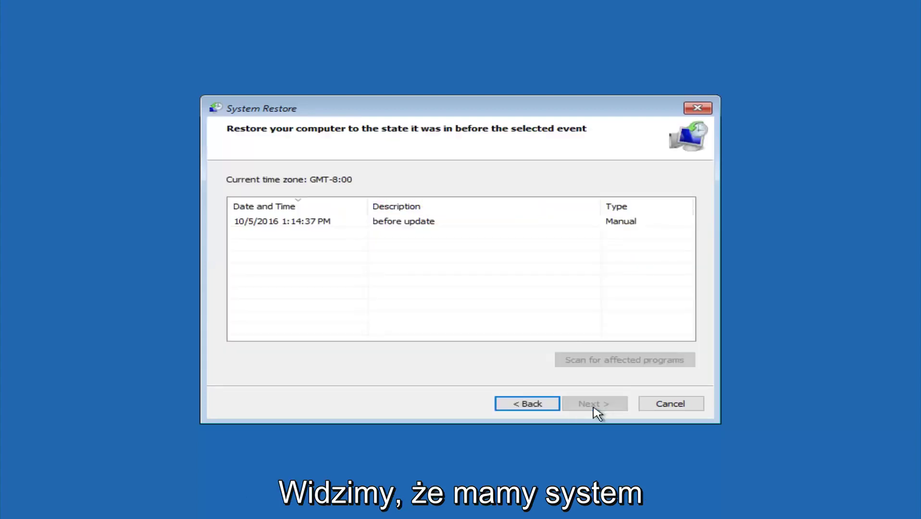
left_click(273, 223)
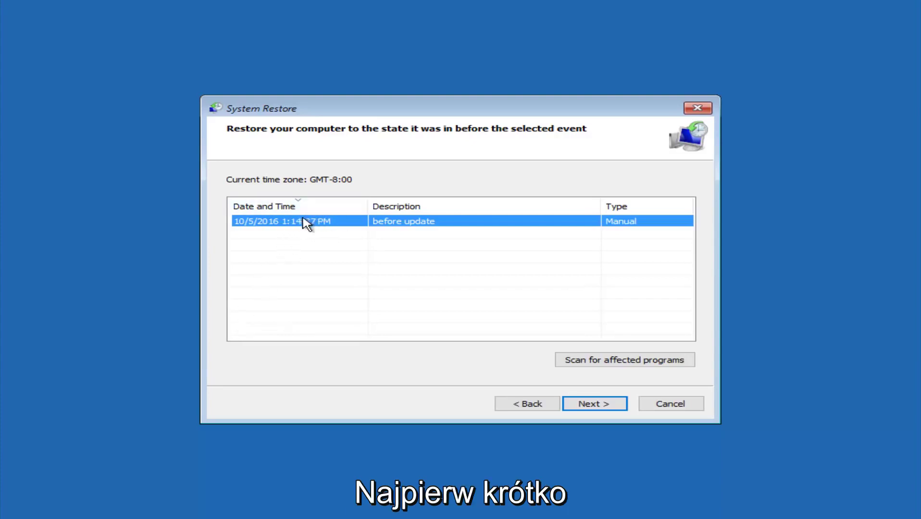
- Proceed to the confirmation page for the 'before update' point on Local Disk (C:)
left_click(589, 405)
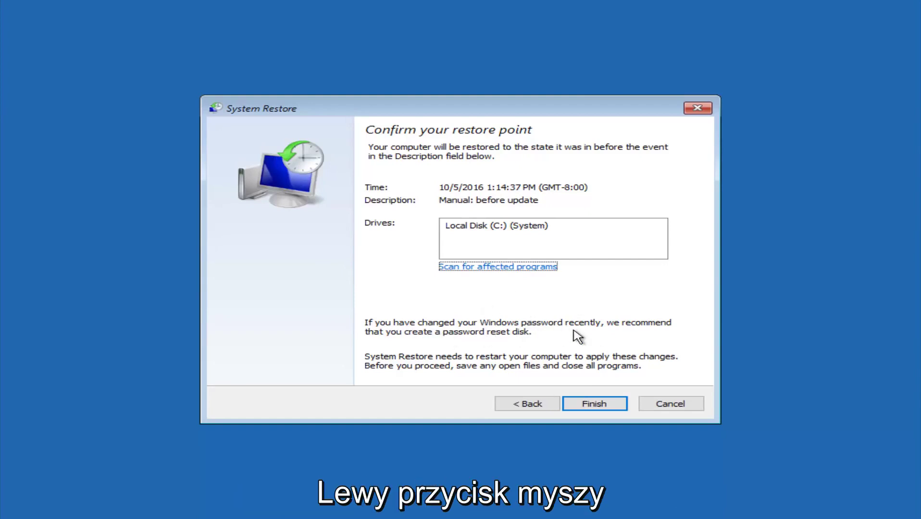
- Finish and confirm the restore to the 10/5/2016 point, then restart the computer
left_click(596, 407)
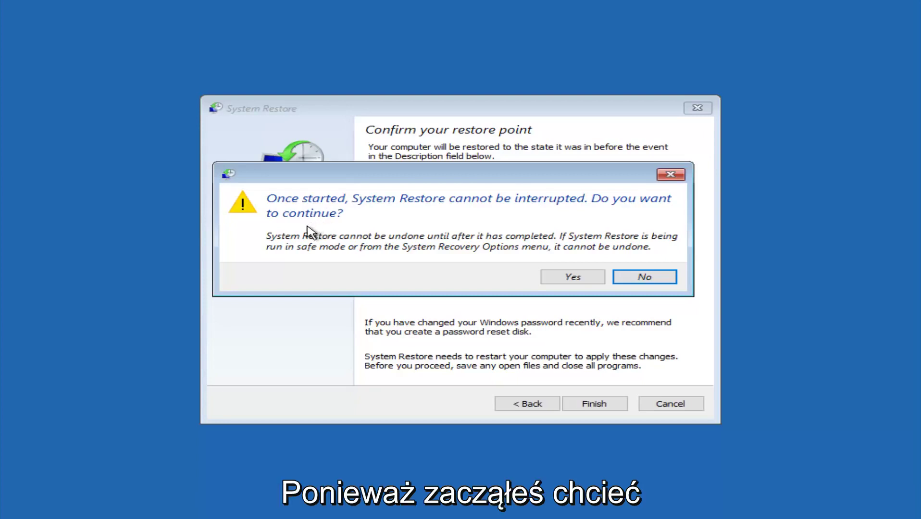
left_click(568, 282)
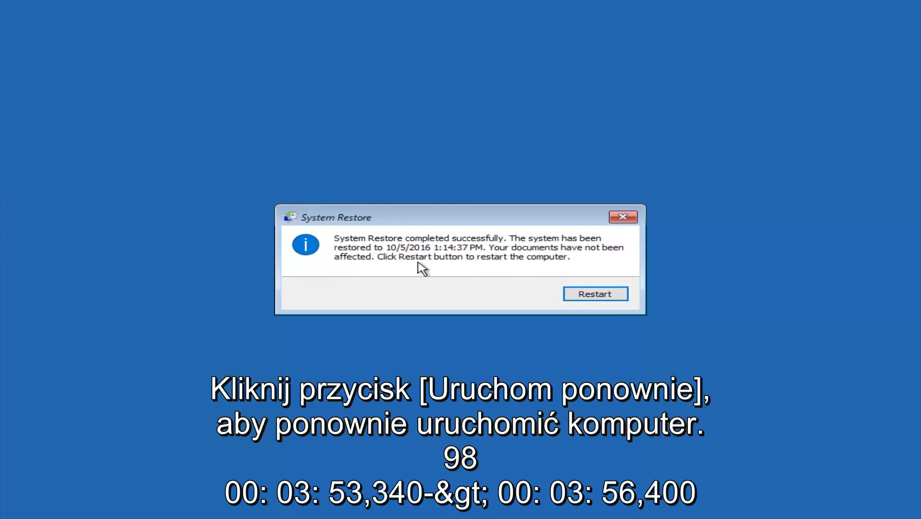
left_click(585, 296)
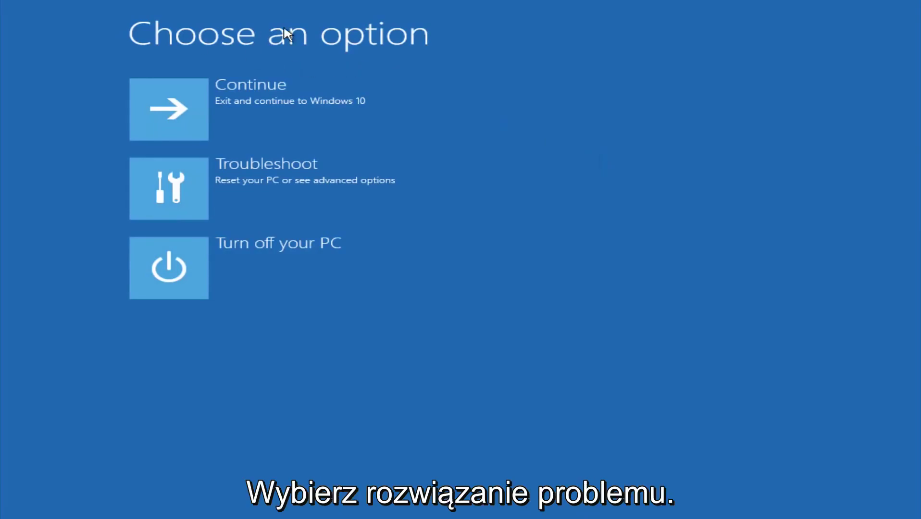
- Navigate from Choose an option through Troubleshoot to Advanced options
left_click(259, 176)
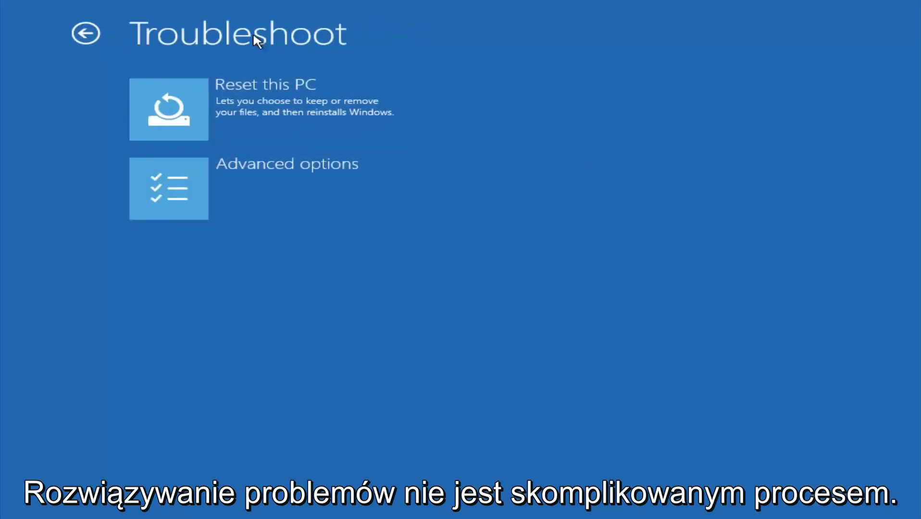
left_click(225, 191)
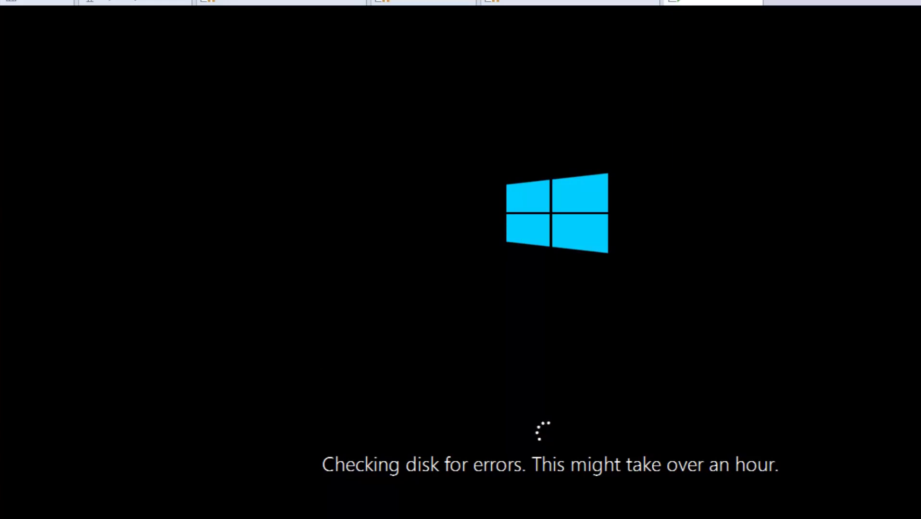
- Leave Automatic Repair via Troubleshoot and Advanced options and launch Command Prompt
left_click(352, 418)
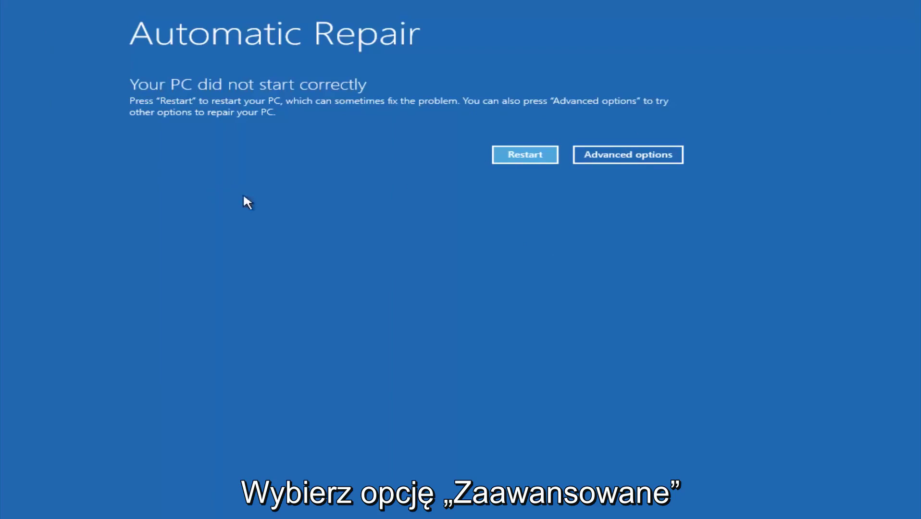
left_click(617, 154)
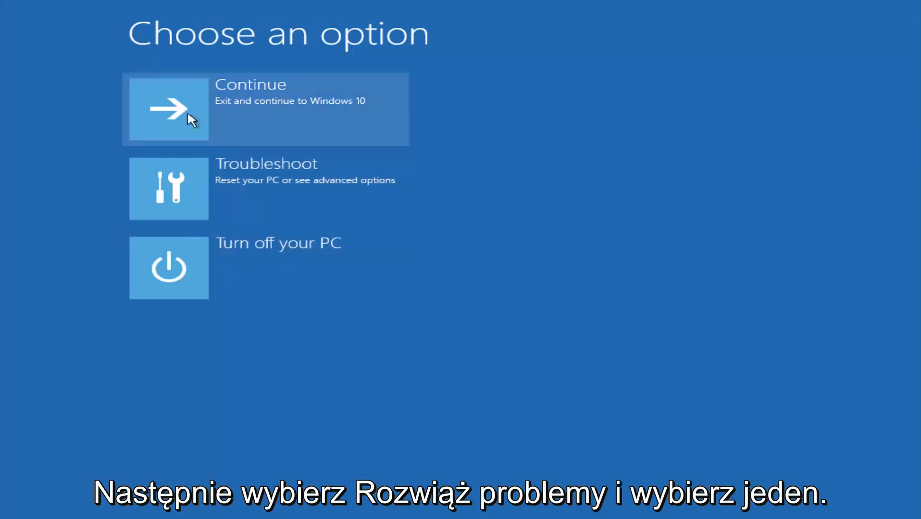
left_click(177, 192)
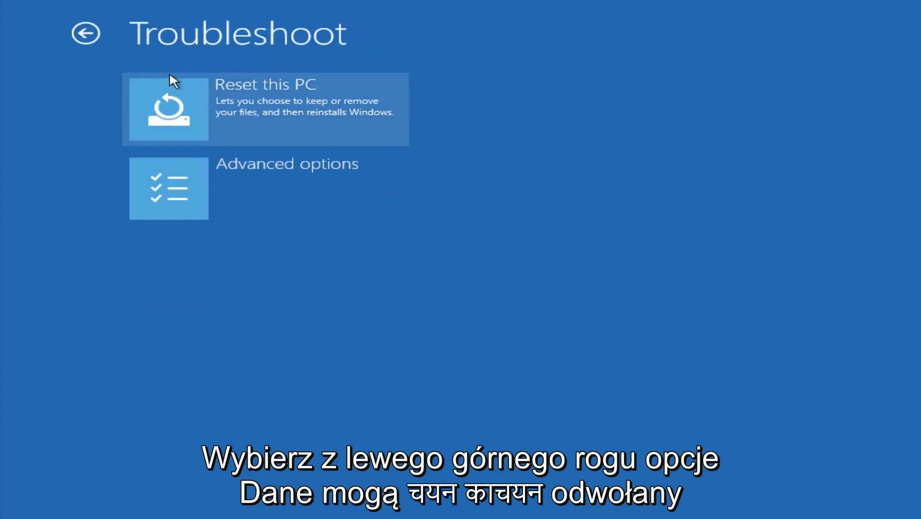
left_click(207, 177)
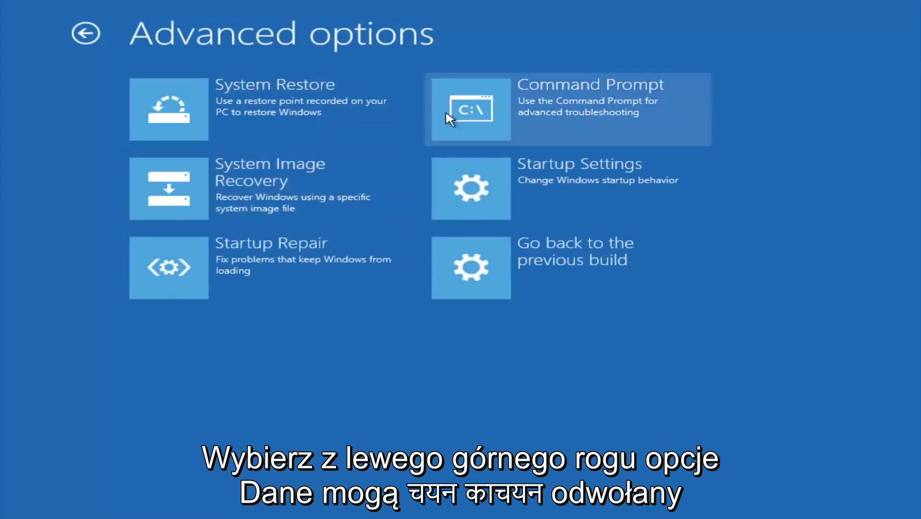
left_click(540, 110)
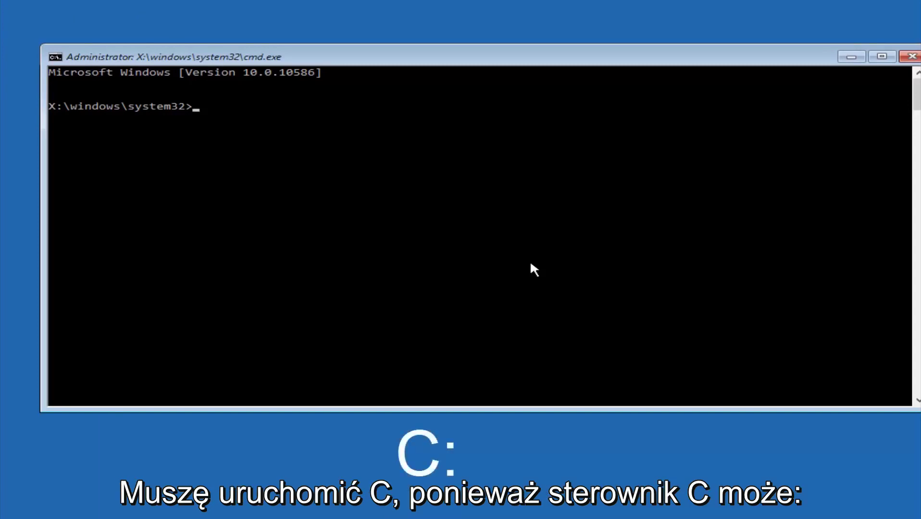
- Switch the prompt to drive C: and run dir to list its folders
type("c:")
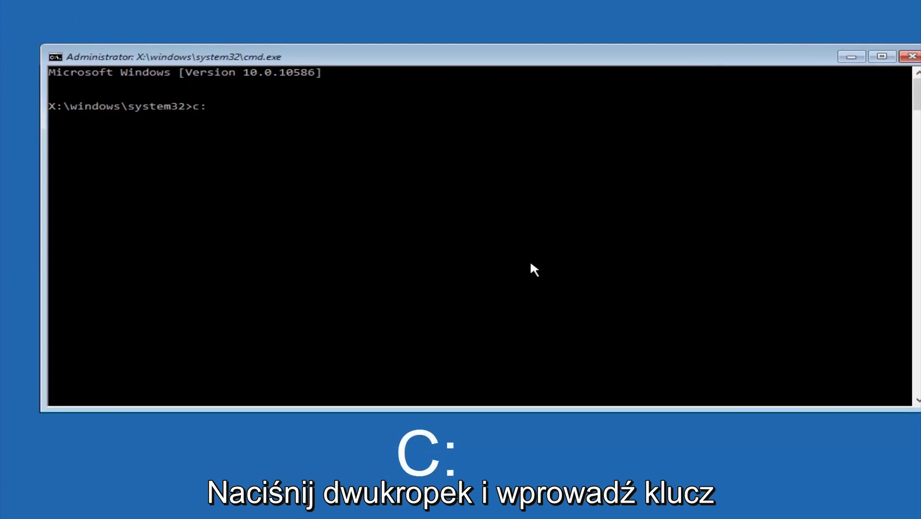
key("Return")
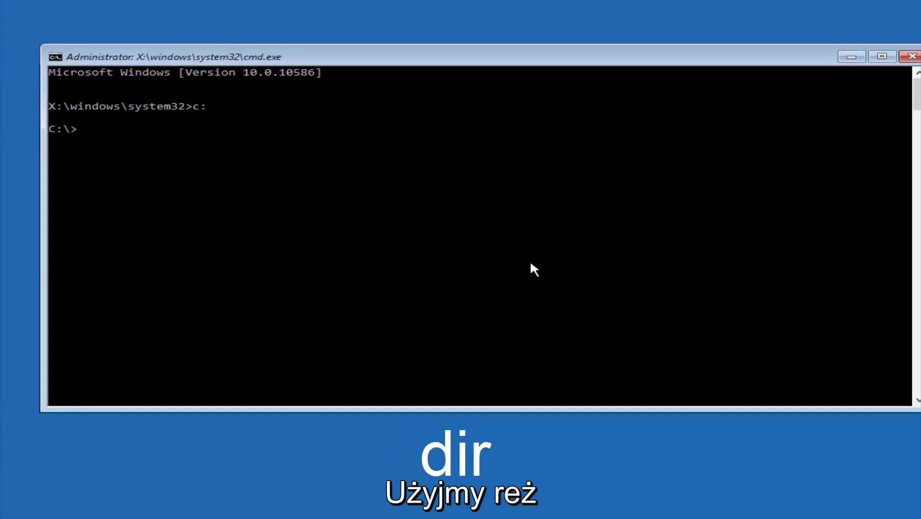
type("dir")
key("Return")
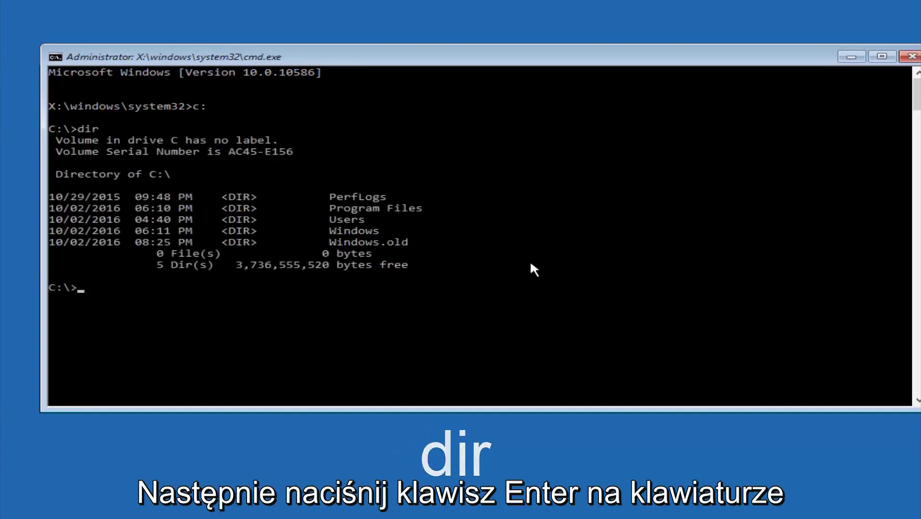
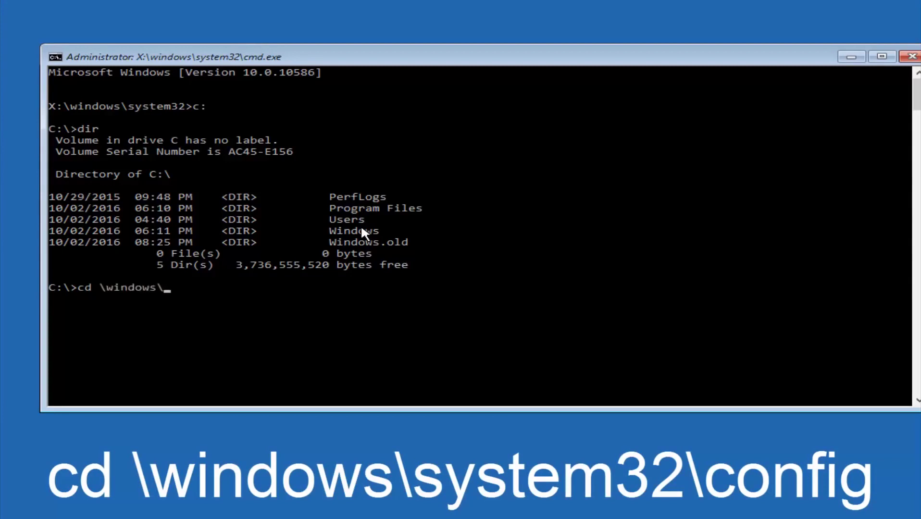
- Extend the pending change-directory command at the C:\> prompt to read cd \windows\system32
type("system32\\config")
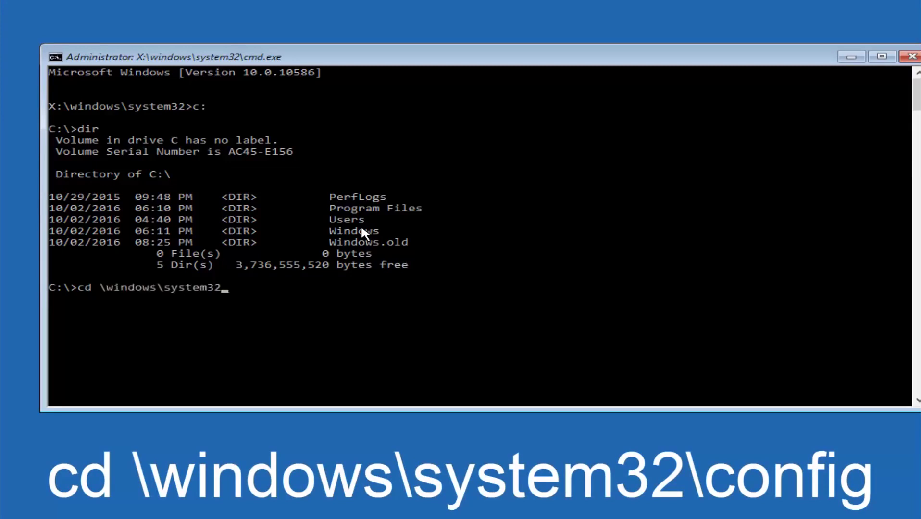
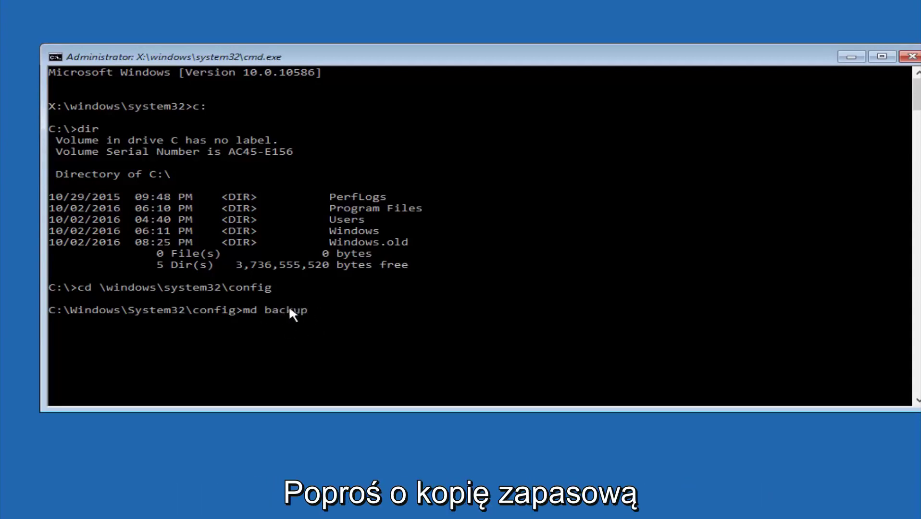
- Run 'md backup' to create a backup folder in C:\Windows\System32\config
key("Return")
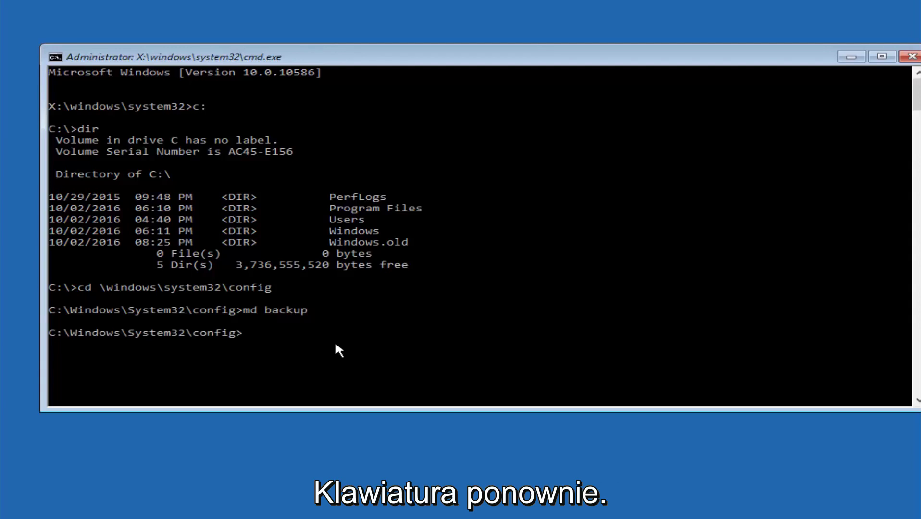
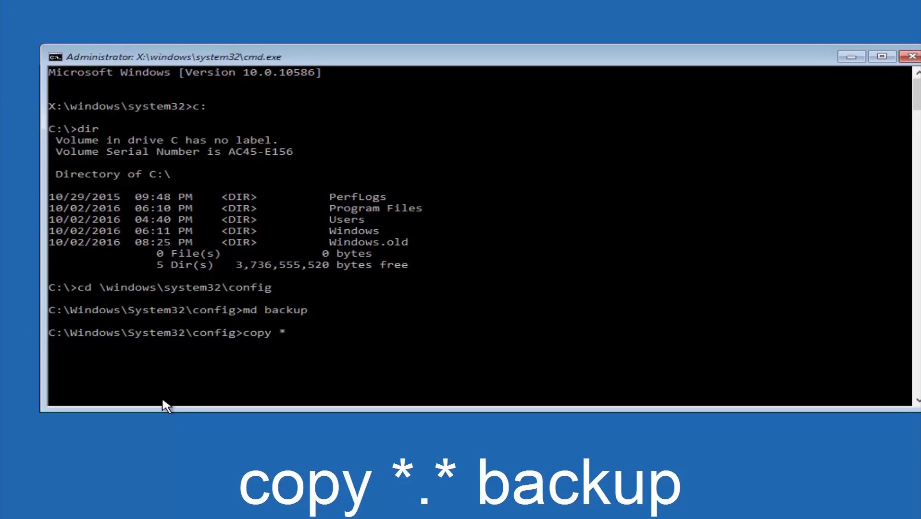
- Run copy *.* backup to copy all ten registry files from config into the backup folder
type(".* backup")
key("Return")
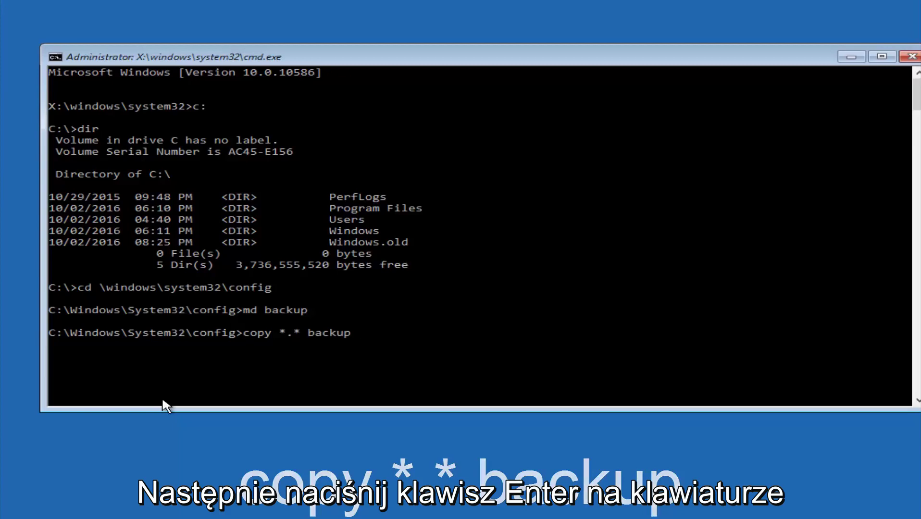
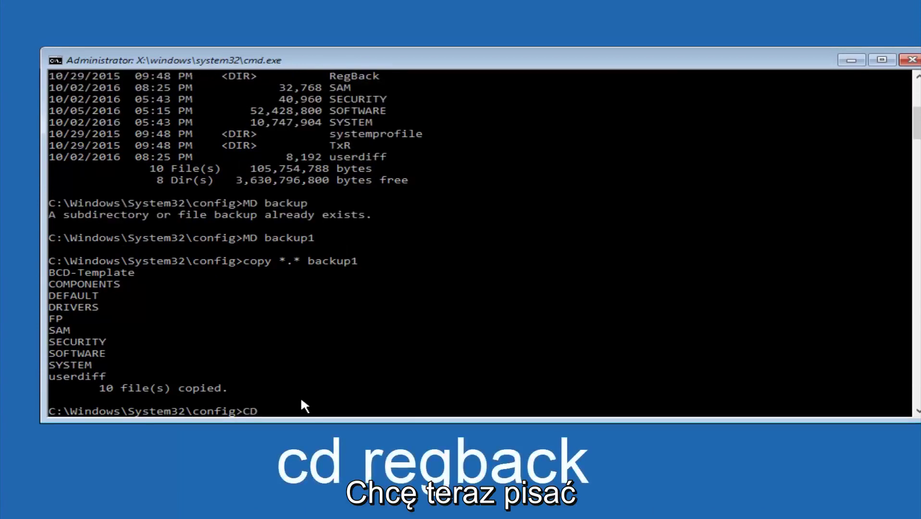
- Change directory from config into C:\Windows\System32\config\RegBack with CD regback
type("regback")
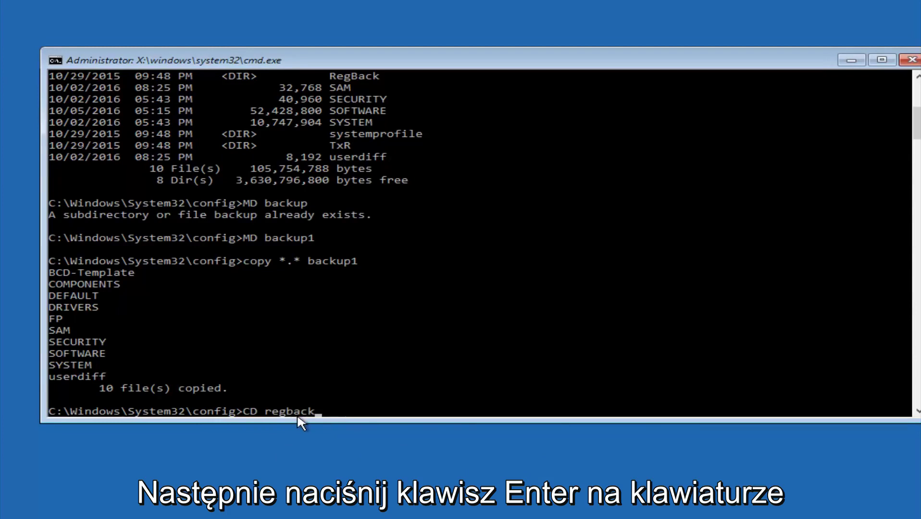
key("Return")
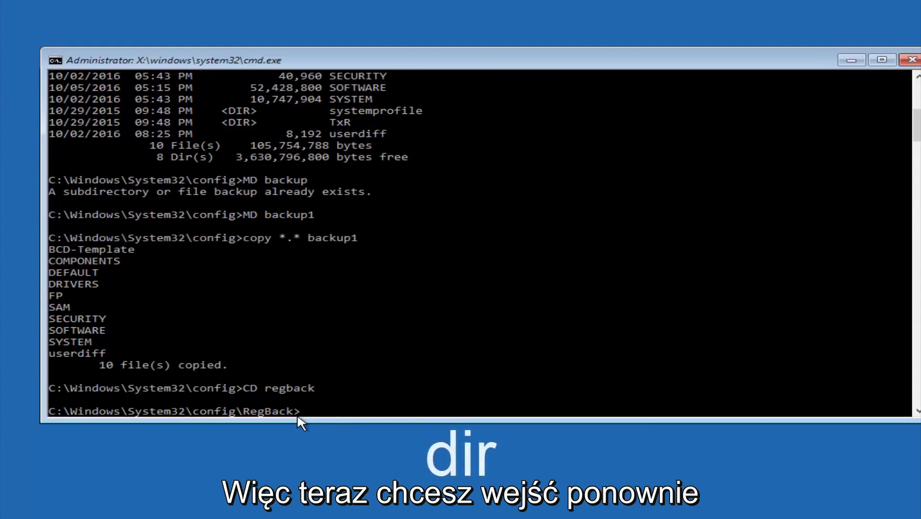
- Run dir to list DEFAULT, SAM, SECURITY, SOFTWARE and SYSTEM in RegBack, all 0 bytes
type("dir")
key("Return")
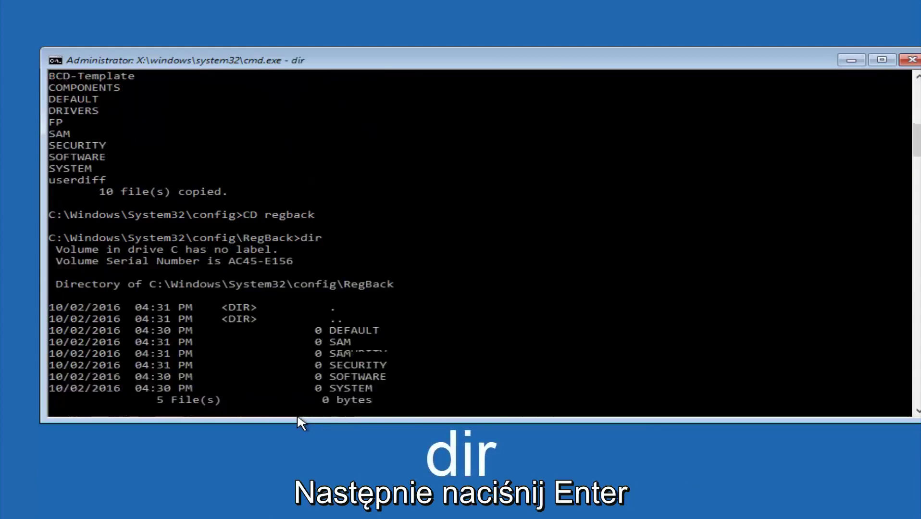
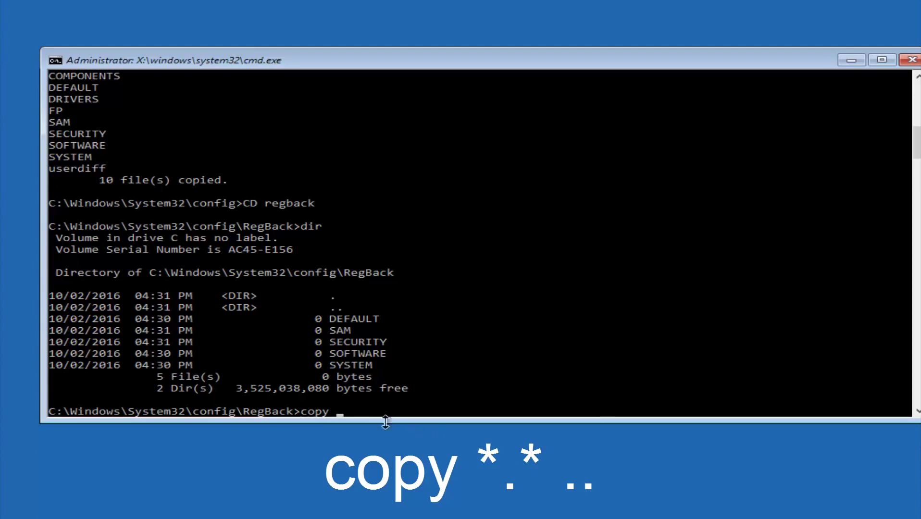
- At the RegBack prompt, enter 'copy *.* ..' to copy all backup hives into config
left_click(342, 413)
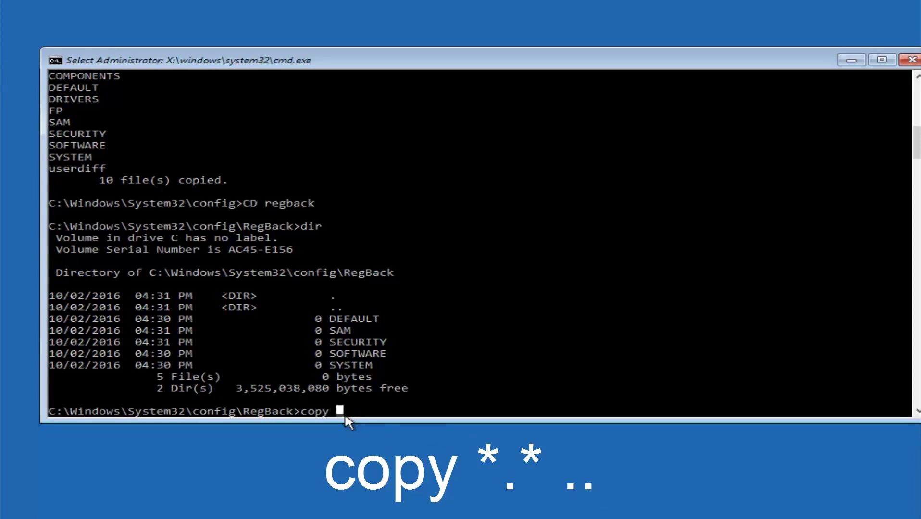
type("*")
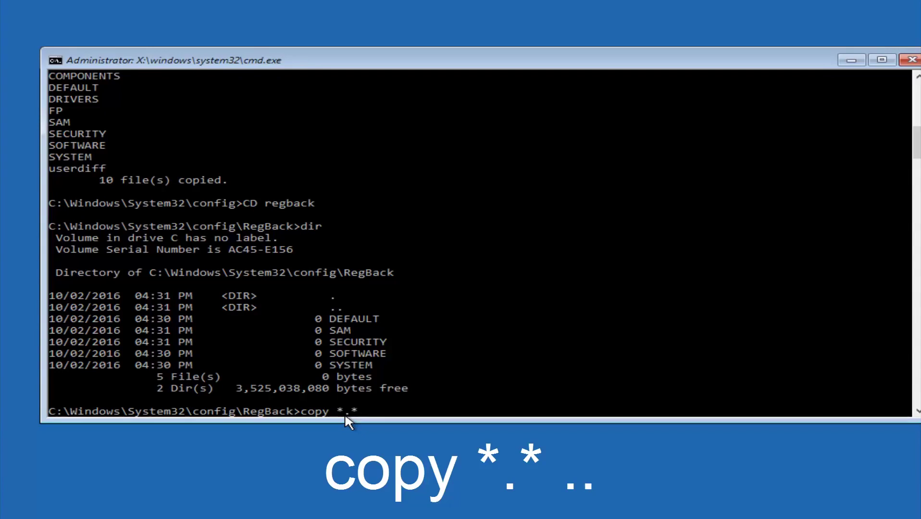
type("..")
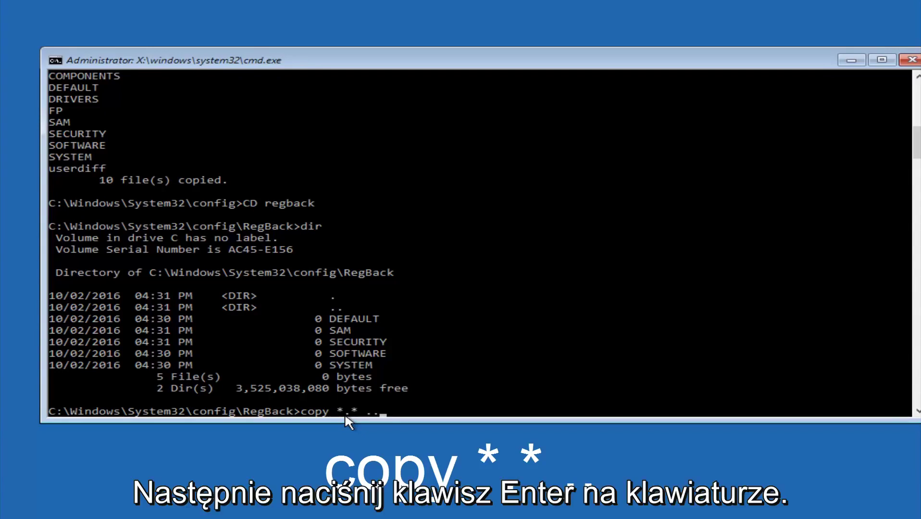
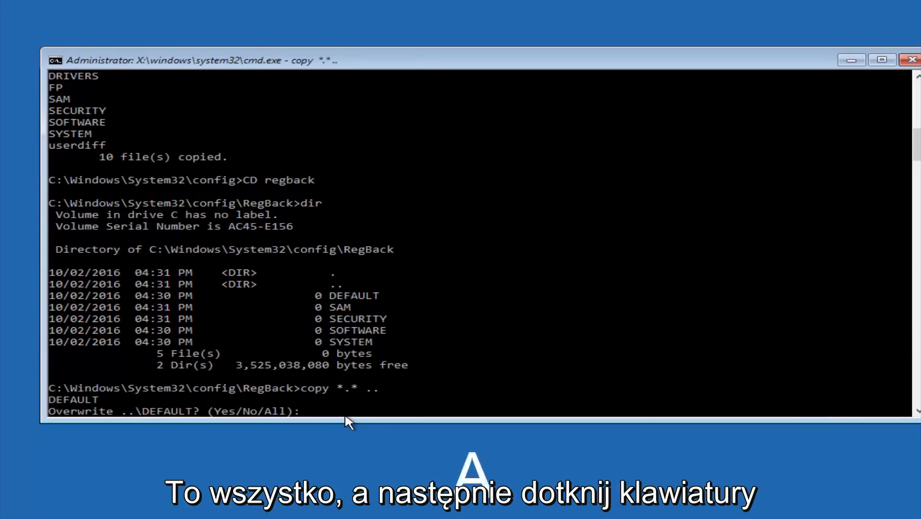
- Answer All at the overwrite prompt so all five RegBack hive files replace those in config
type("A")
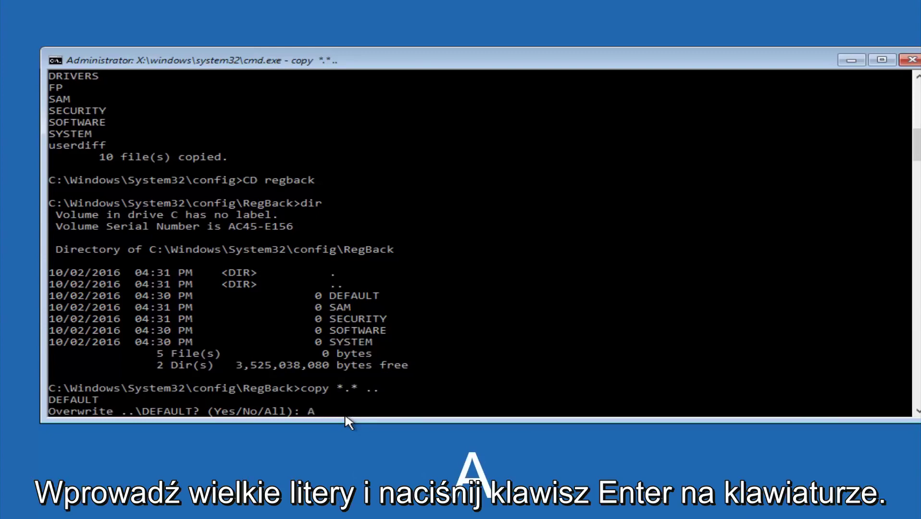
key("Return")
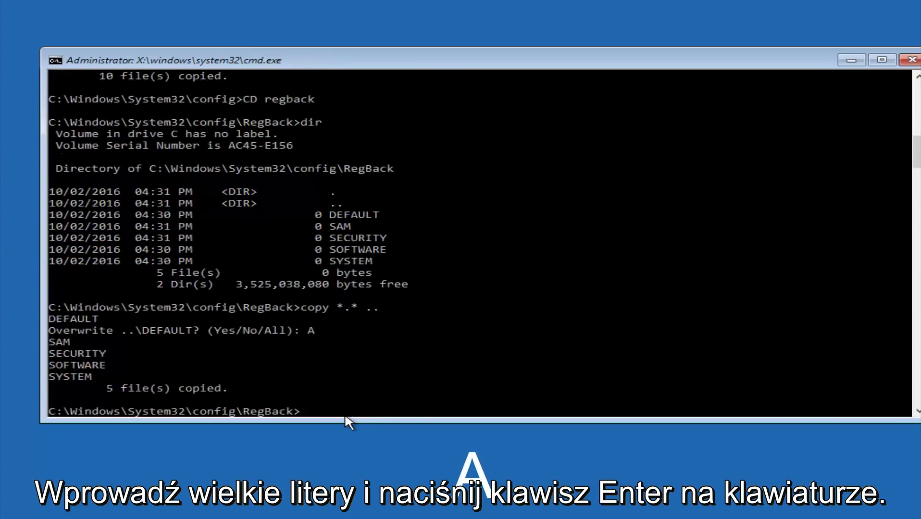